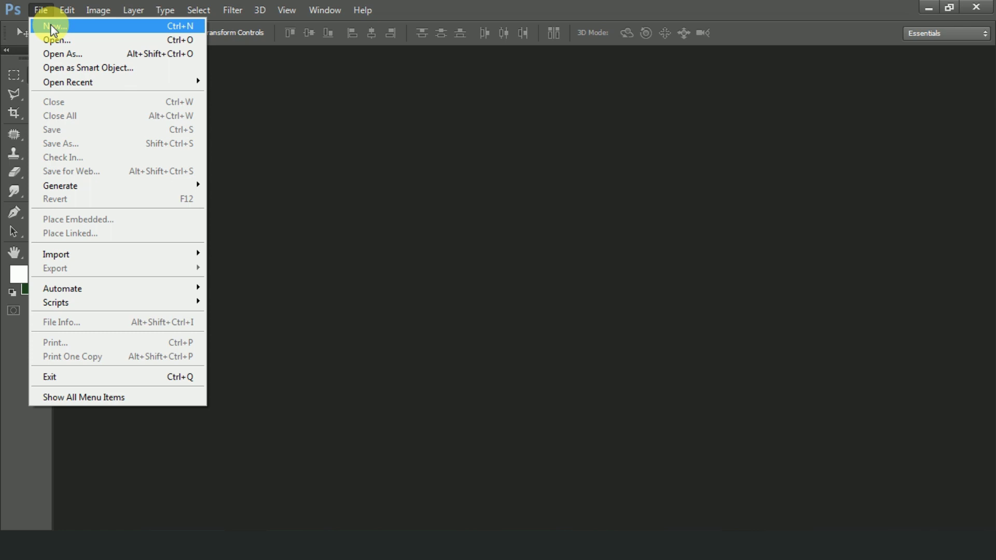
# Create a new 1280×720 px, 300 ppi document with a white background.
pyautogui.click(52, 26)
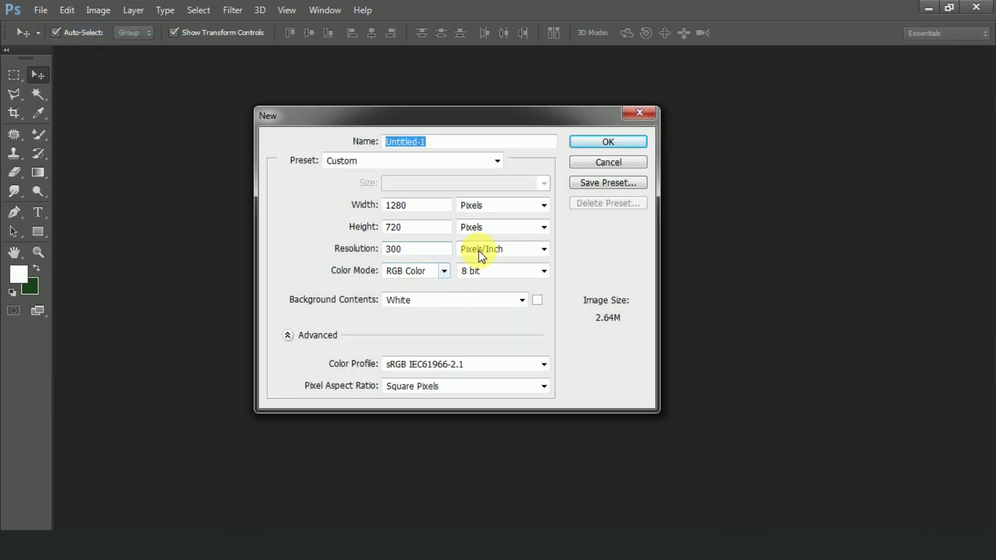
pyautogui.click(424, 207)
pyautogui.click(423, 227)
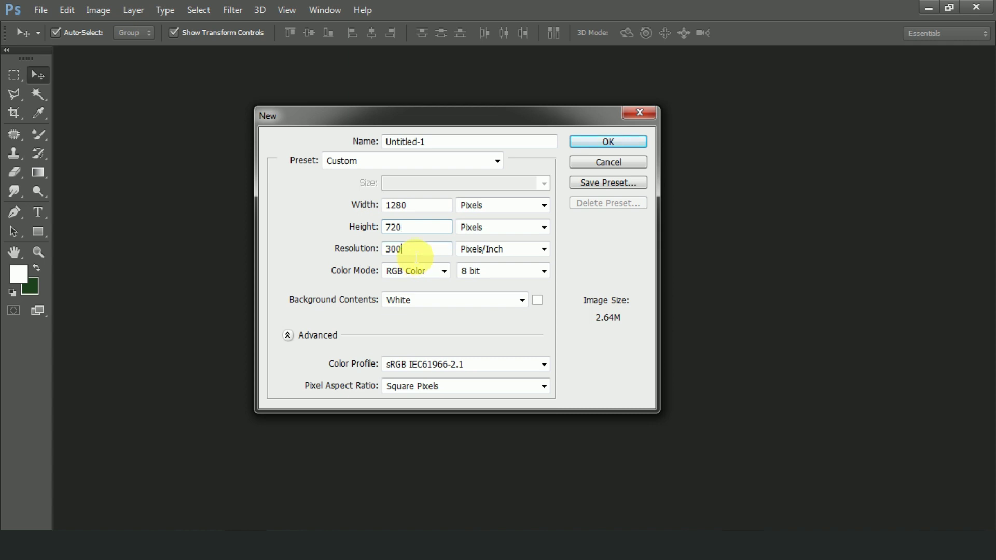
pyautogui.click(425, 301)
pyautogui.click(418, 314)
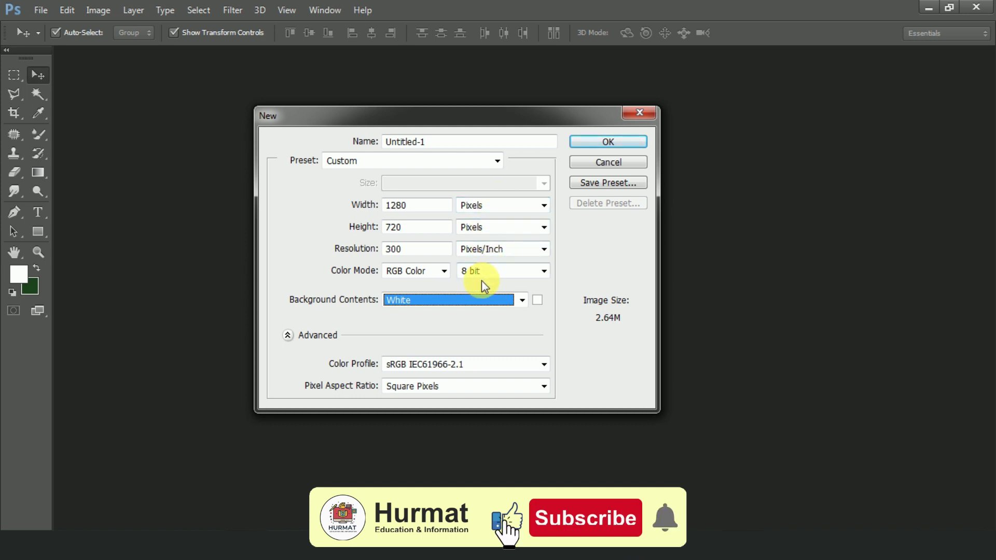
pyautogui.click(620, 141)
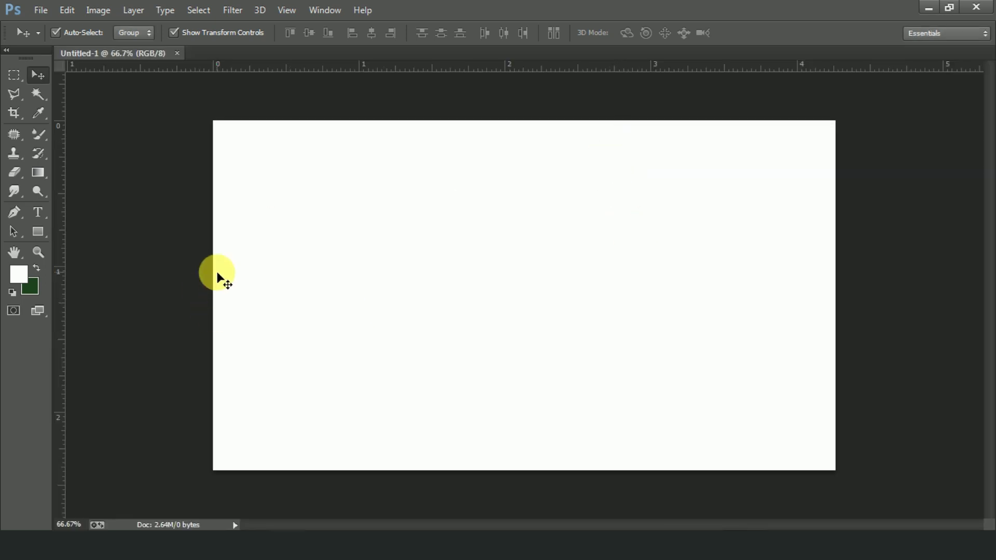
# Type HURMAT in Arial MT Black 100 pt on the canvas and commit it.
pyautogui.click(36, 213)
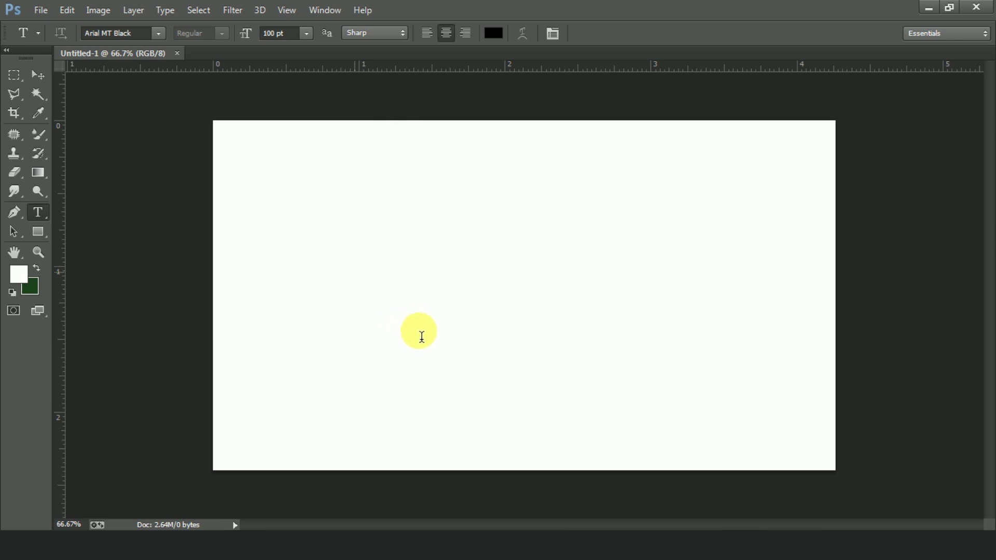
pyautogui.click(418, 338)
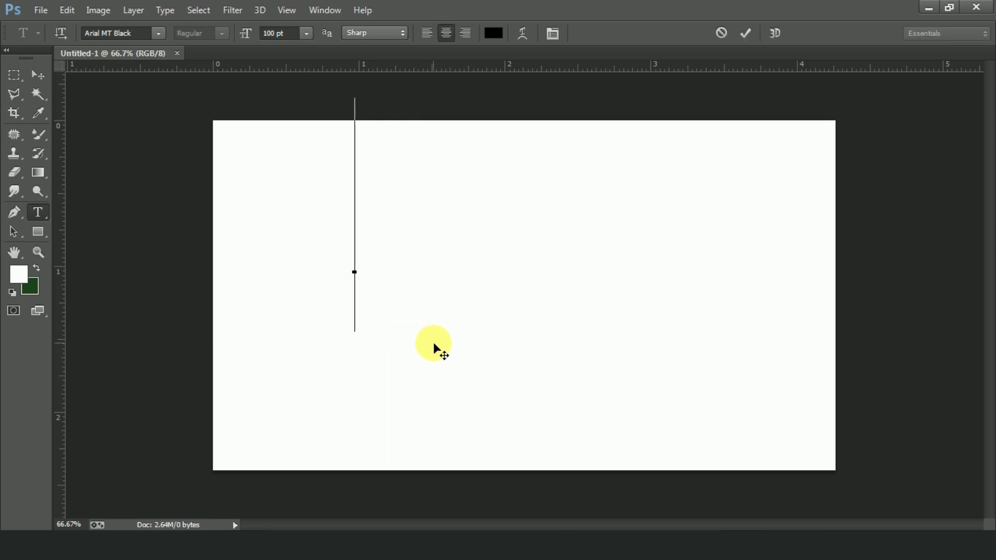
pyautogui.write('HU')
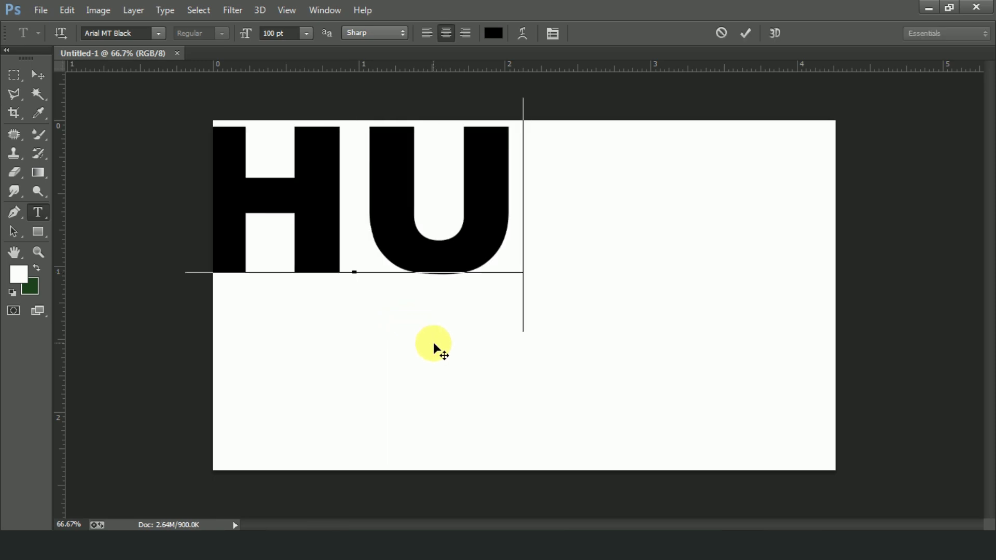
pyautogui.write('RMA')
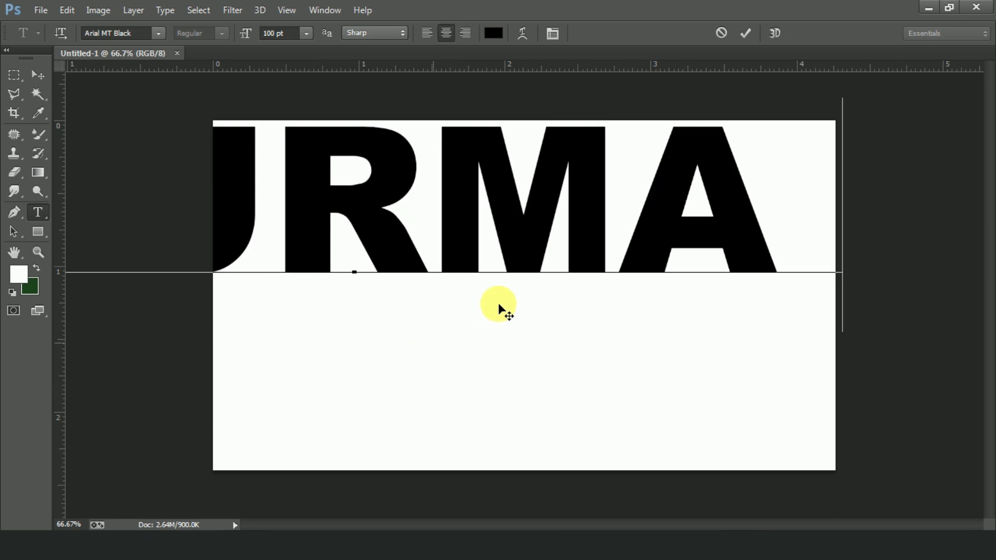
pyautogui.write('T')
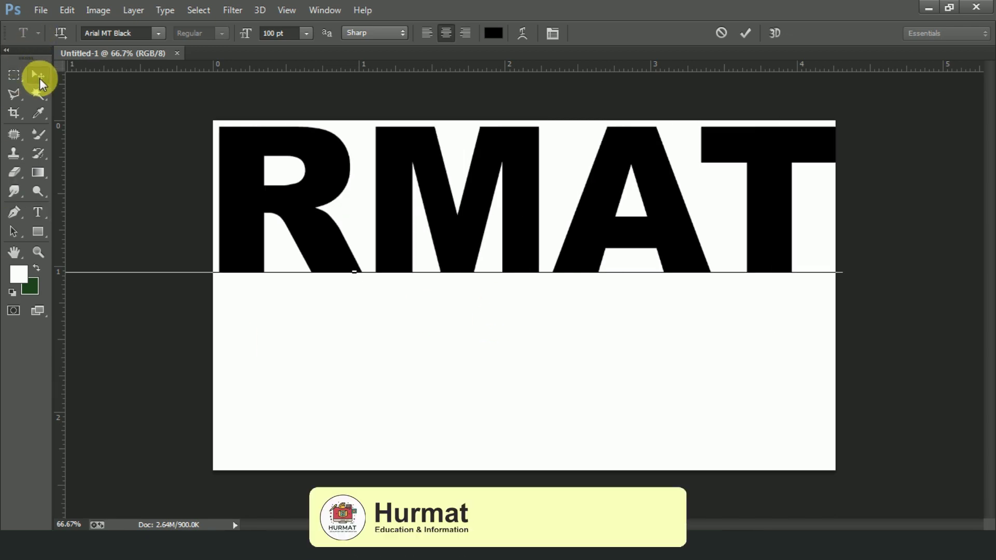
pyautogui.click(39, 78)
# Free-transform HURMAT smaller, move it into the lower canvas and stretch it taller.
pyautogui.hotkey('ctrl', 't')
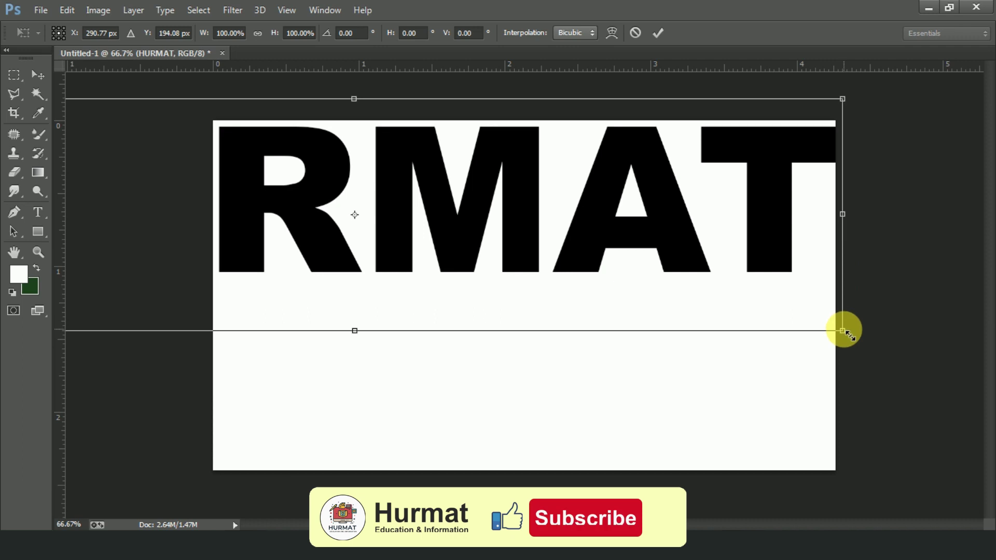
pyautogui.moveTo(843, 331); pyautogui.dragTo(593, 270)
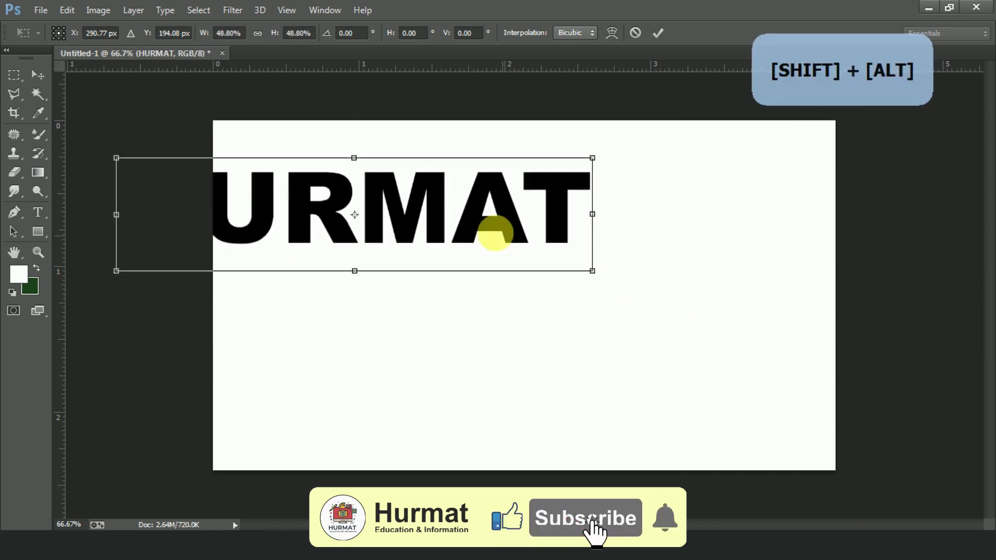
pyautogui.moveTo(481, 201); pyautogui.dragTo(617, 340)
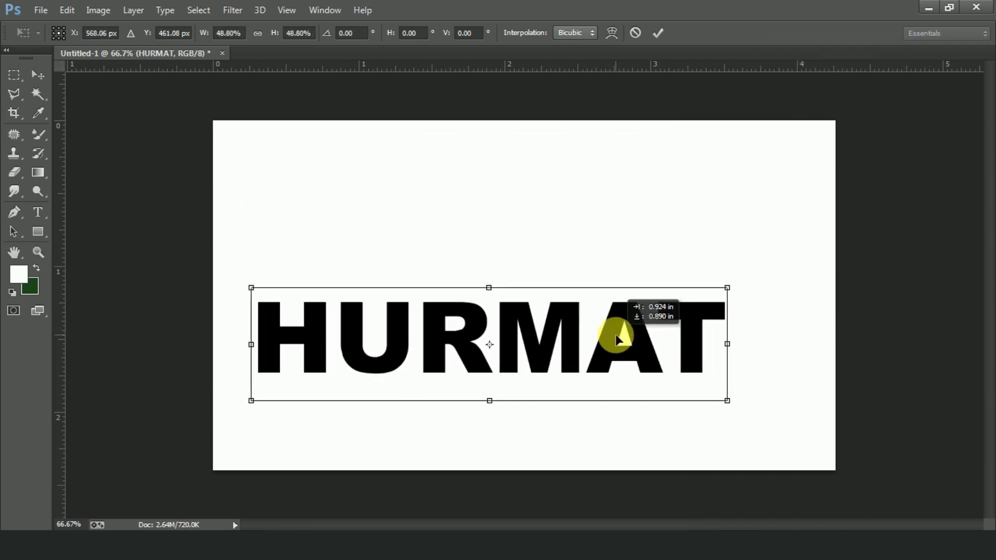
pyautogui.moveTo(727, 288)
pyautogui.mouseDown()
pyautogui.moveTo(782, 256)
pyautogui.moveTo(794, 236)
pyautogui.mouseUp()
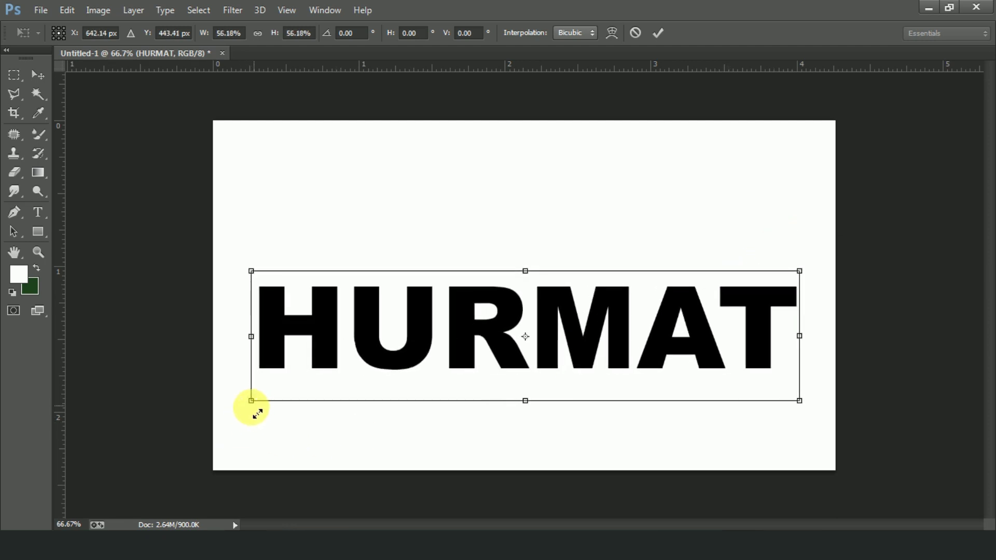
pyautogui.moveTo(251, 406); pyautogui.dragTo(241, 410)
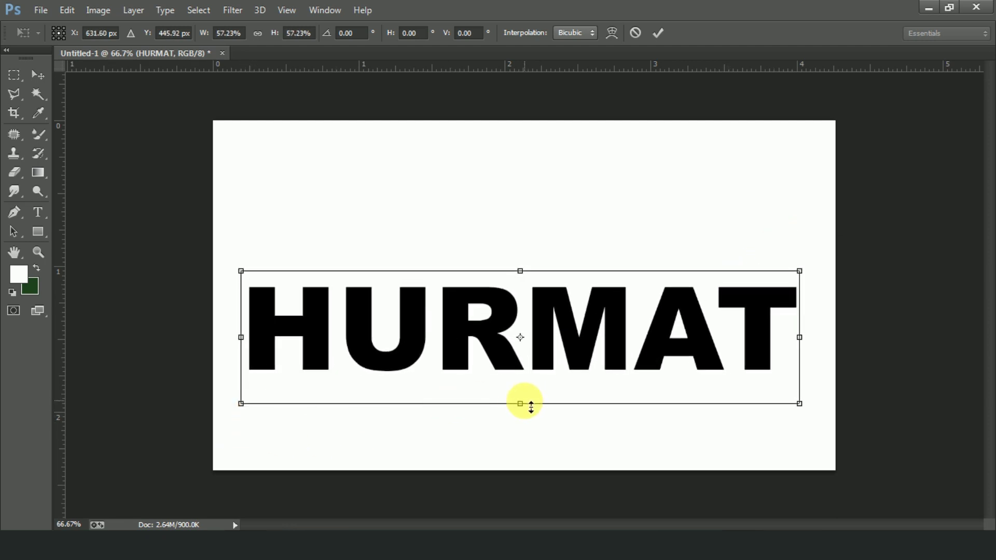
pyautogui.moveTo(520, 404); pyautogui.dragTo(516, 462)
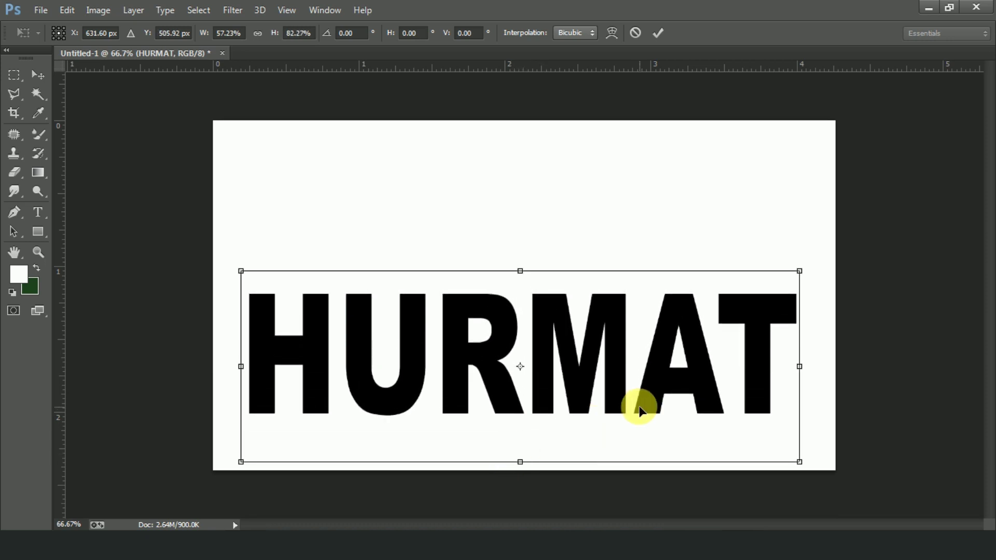
pyautogui.press('Return')
# Centre HURMAT horizontally on the canvas using a select-all and Align Horizontal Centers.
pyautogui.hotkey('ctrl', 'a')
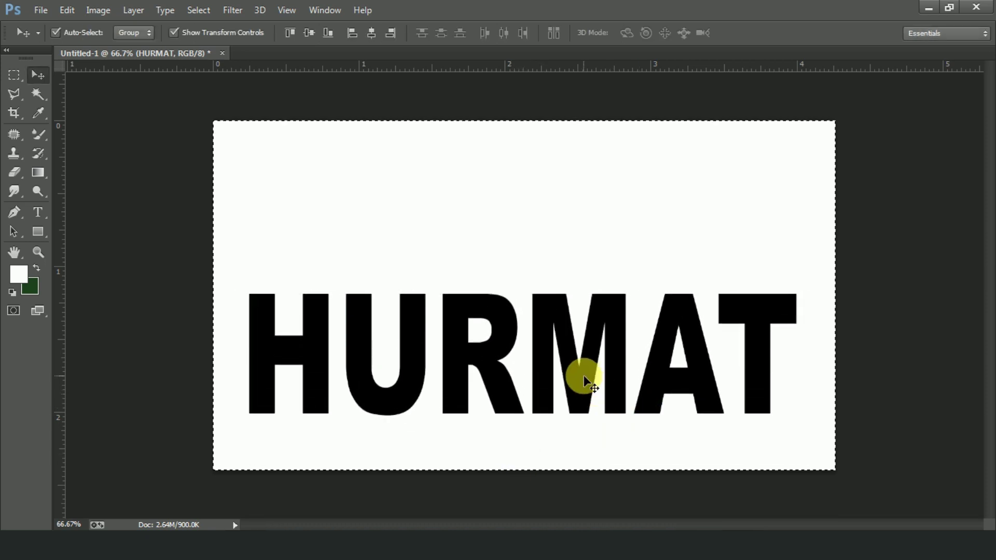
pyautogui.click(372, 33)
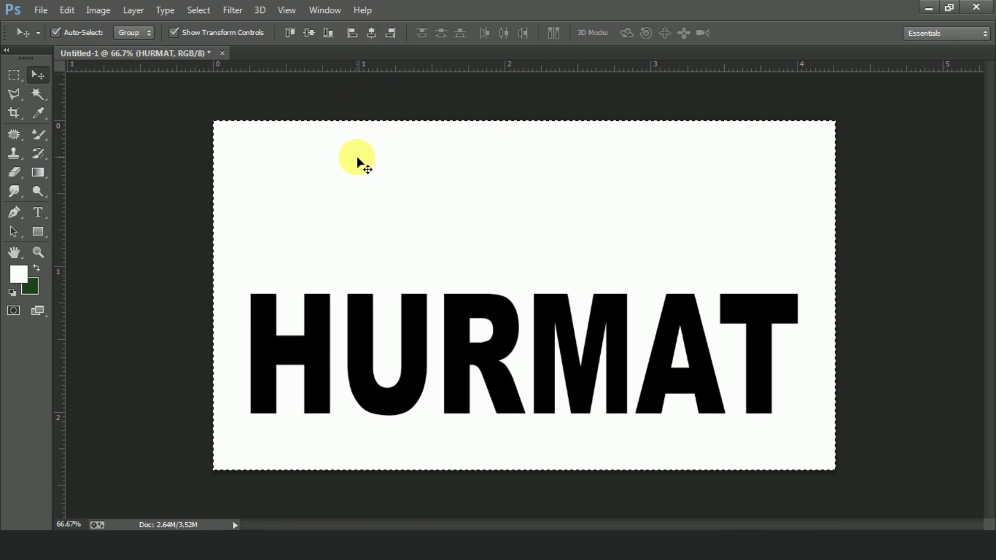
pyautogui.hotkey('ctrl', 'd')
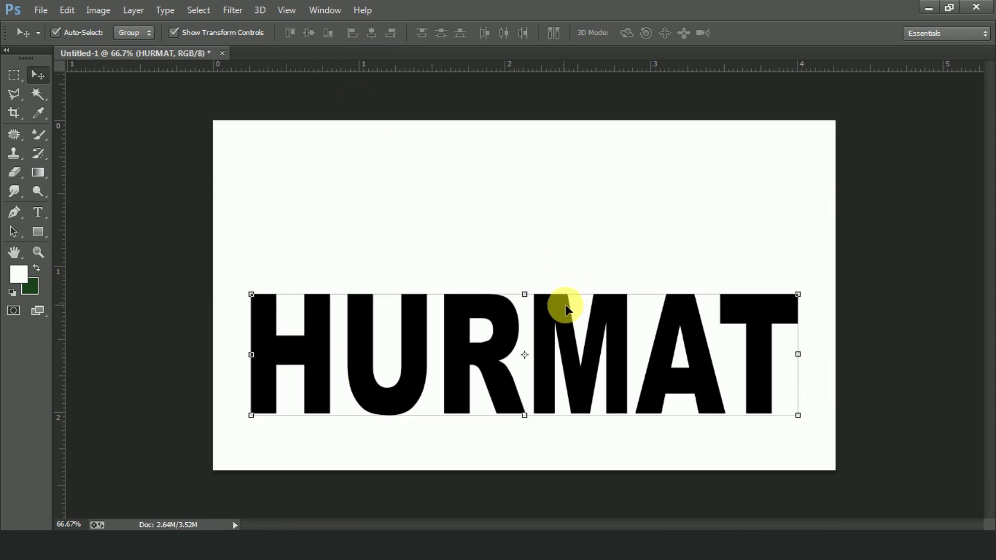
pyautogui.click(320, 11)
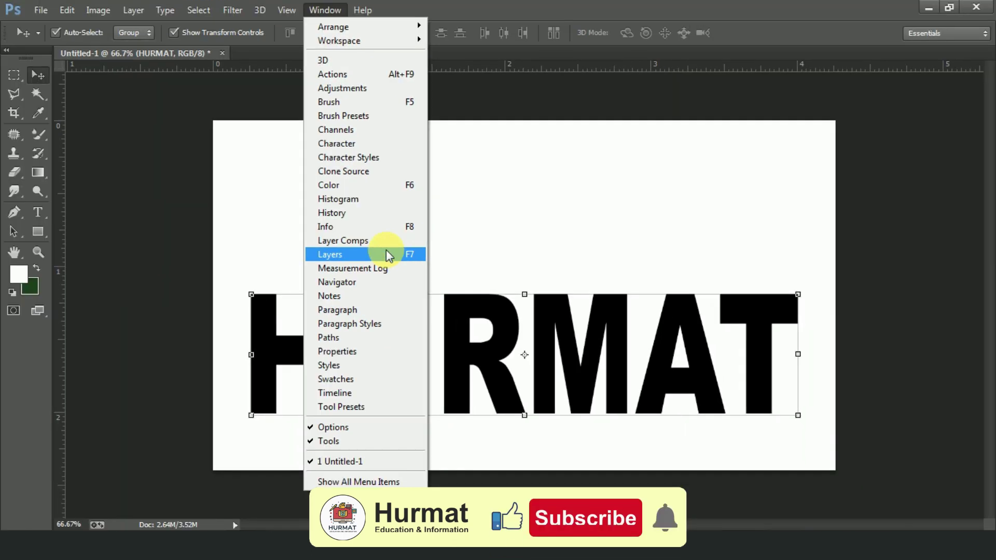
# Convert the HURMAT text and Background layers together into one smart object.
pyautogui.click(386, 250)
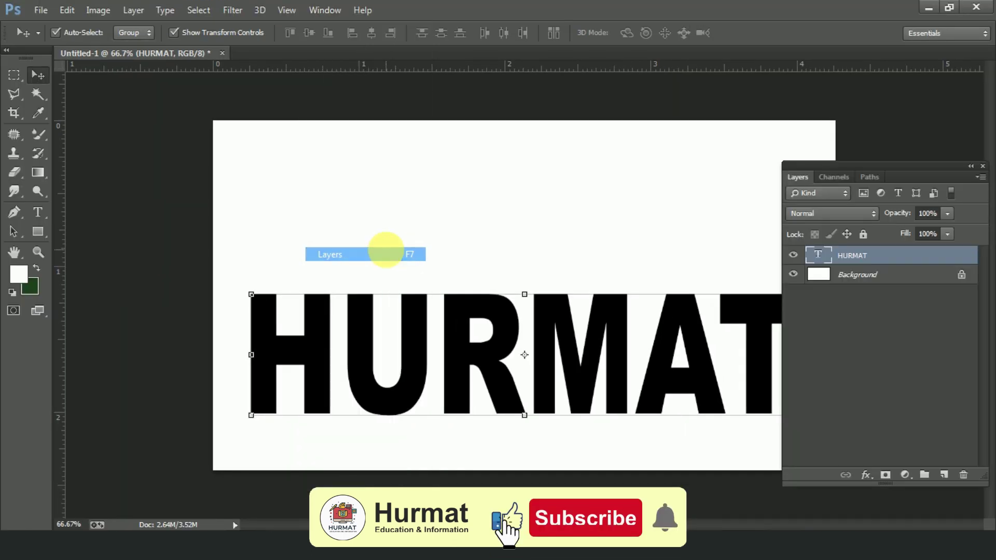
pyautogui.keyDown('shift'); pyautogui.click(882, 279); pyautogui.keyUp('shift')
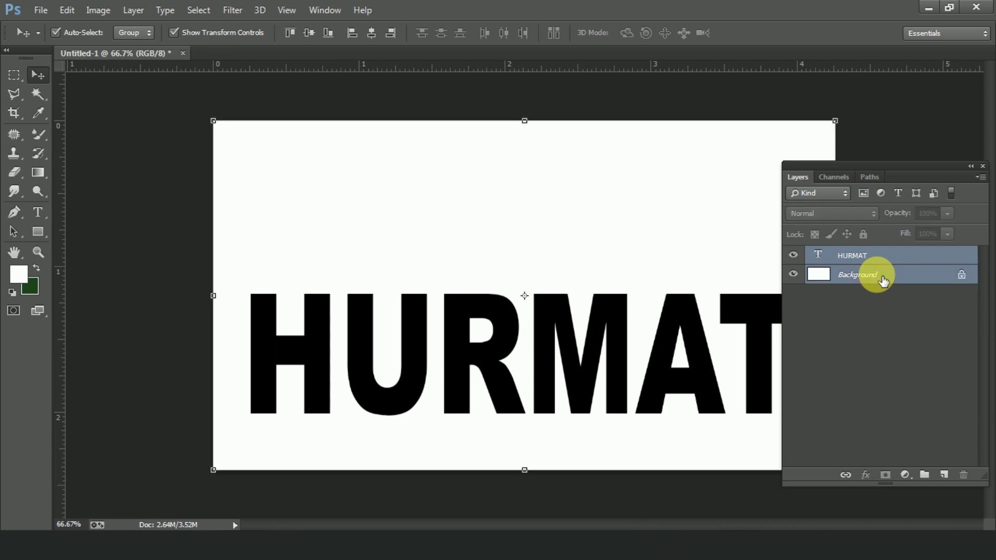
pyautogui.rightClick(884, 280)
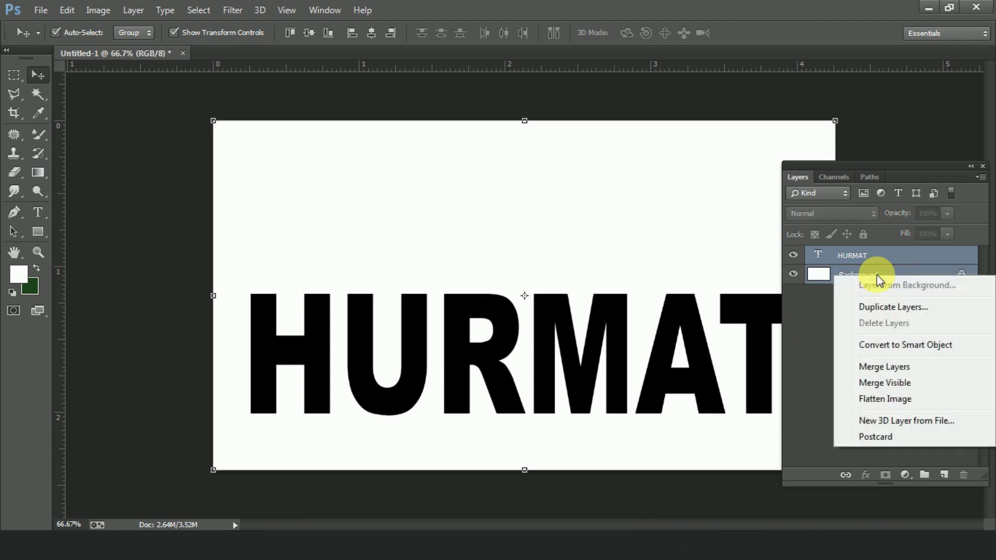
pyautogui.click(902, 347)
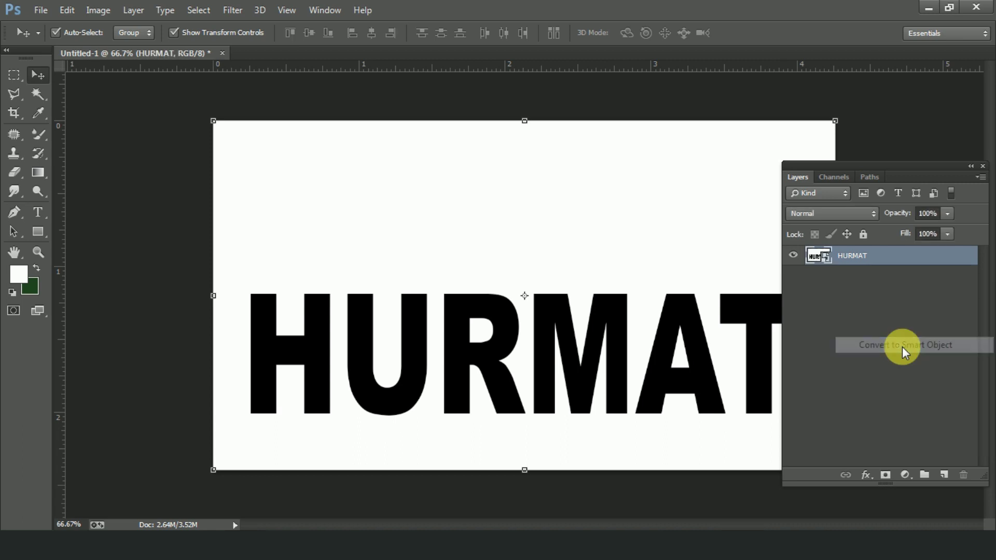
pyautogui.doubleClick(819, 256)
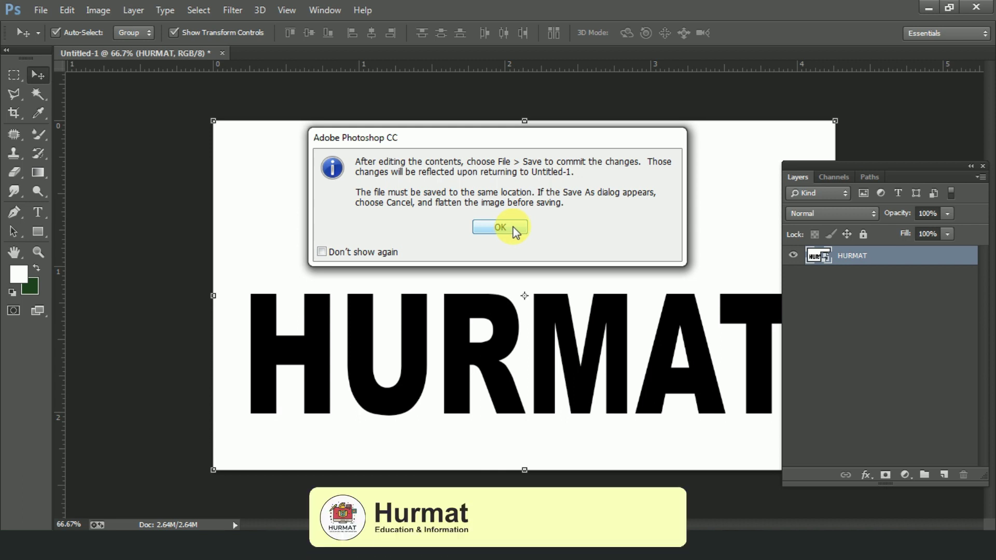
# Dismiss the smart-object notice so HURMAT's contents open as a separate document.
pyautogui.click(514, 228)
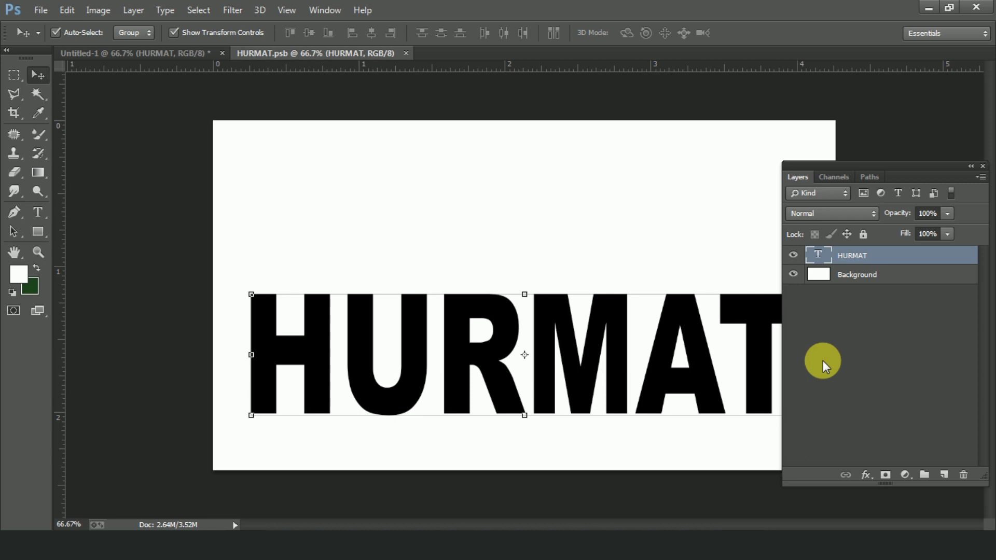
# Add a black #000000 Color Overlay effect to the Background layer.
pyautogui.click(861, 276)
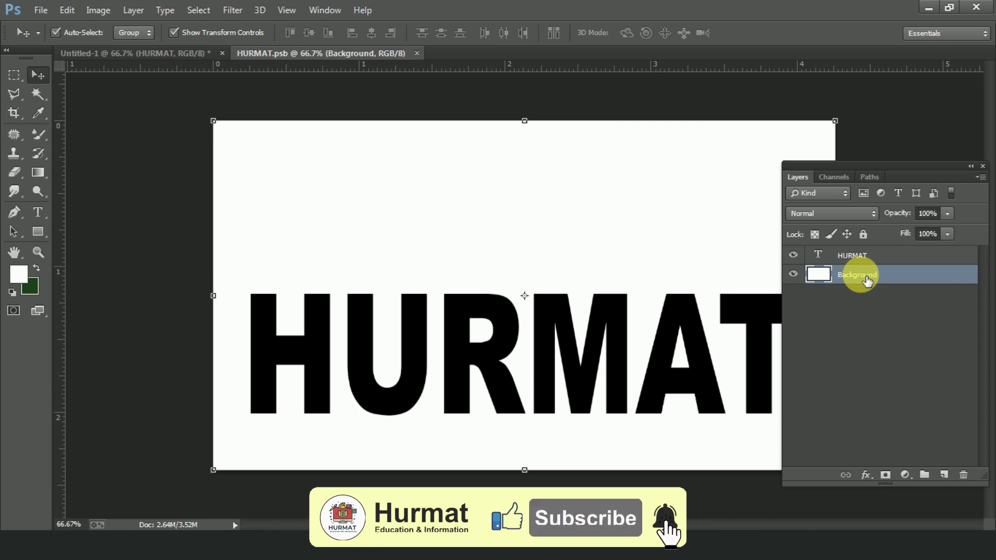
pyautogui.click(867, 476)
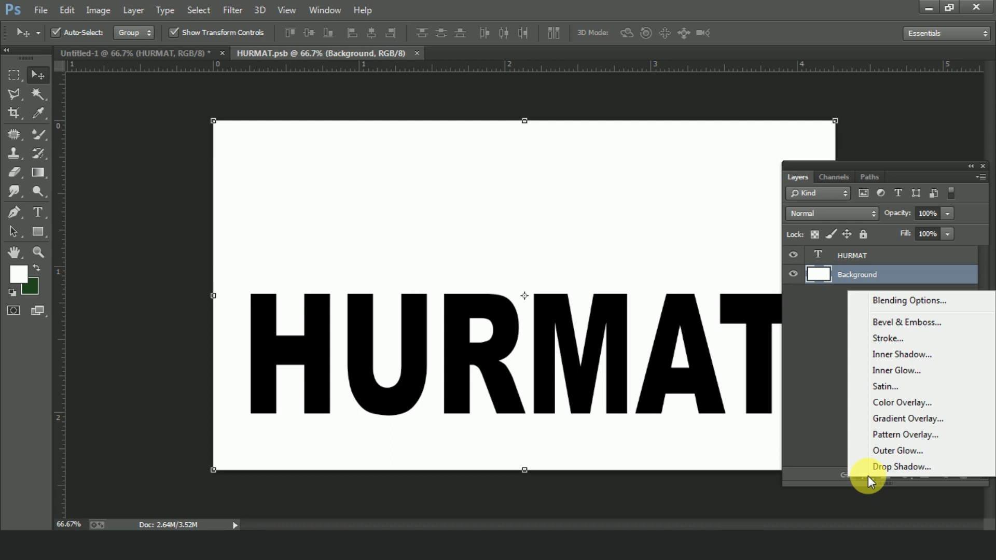
pyautogui.click(910, 404)
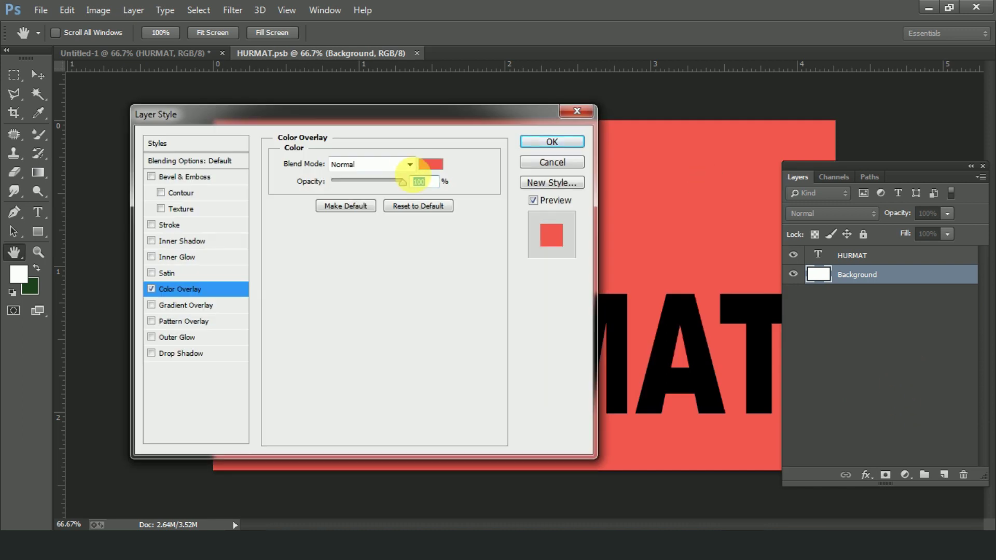
pyautogui.click(436, 165)
pyautogui.moveTo(343, 290); pyautogui.dragTo(11, 474)
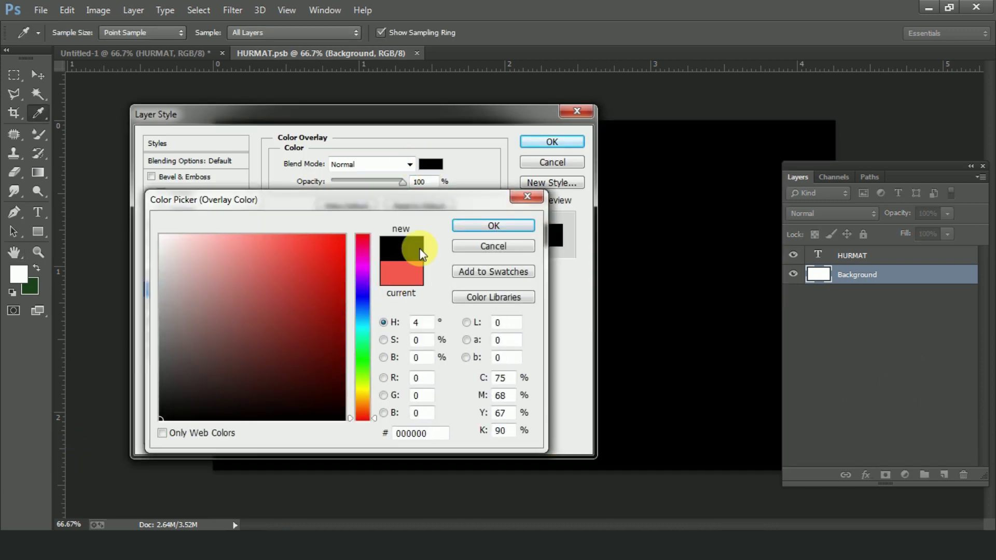
pyautogui.click(478, 229)
# Confirm the black overlay, then give the HURMAT text layer a white #ffffff Color Overlay.
pyautogui.click(550, 142)
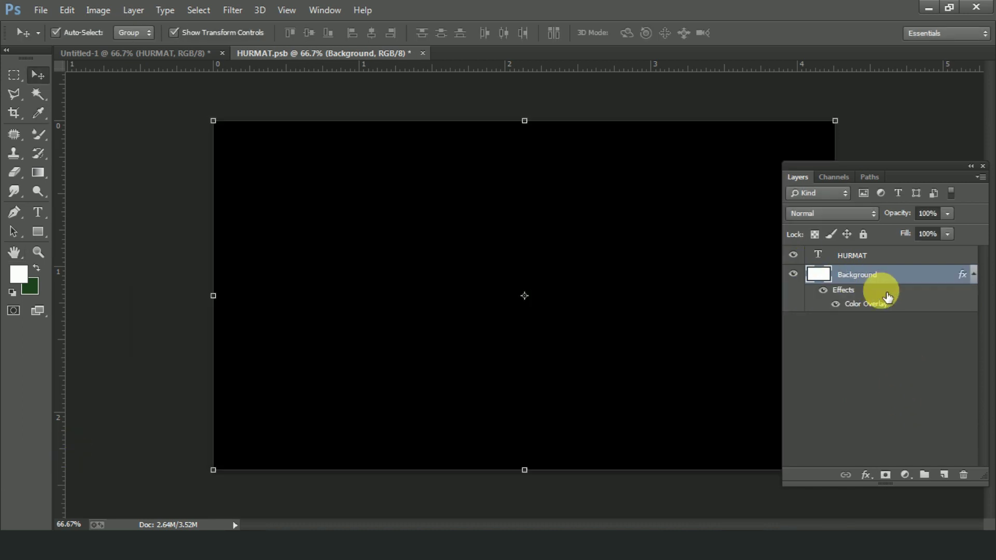
pyautogui.click(840, 254)
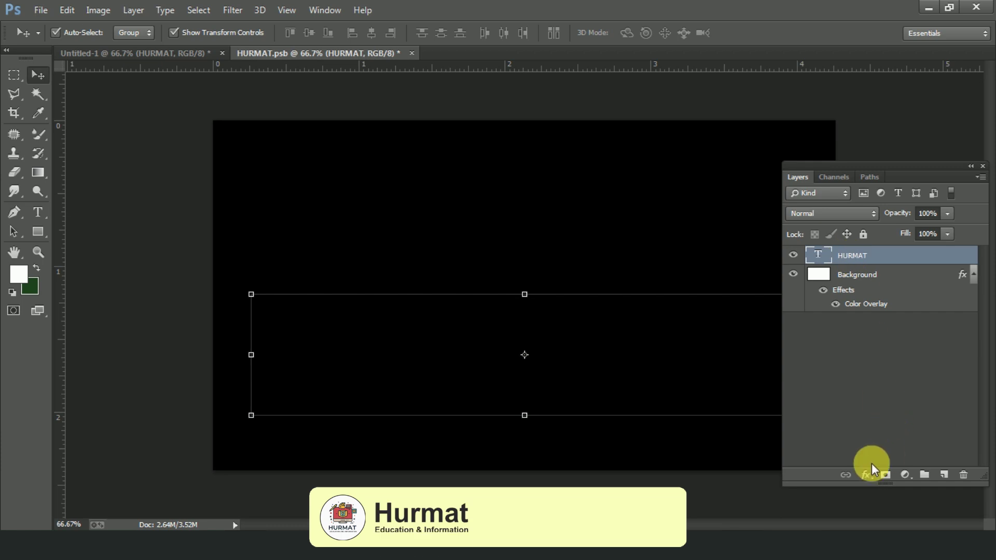
pyautogui.click(866, 475)
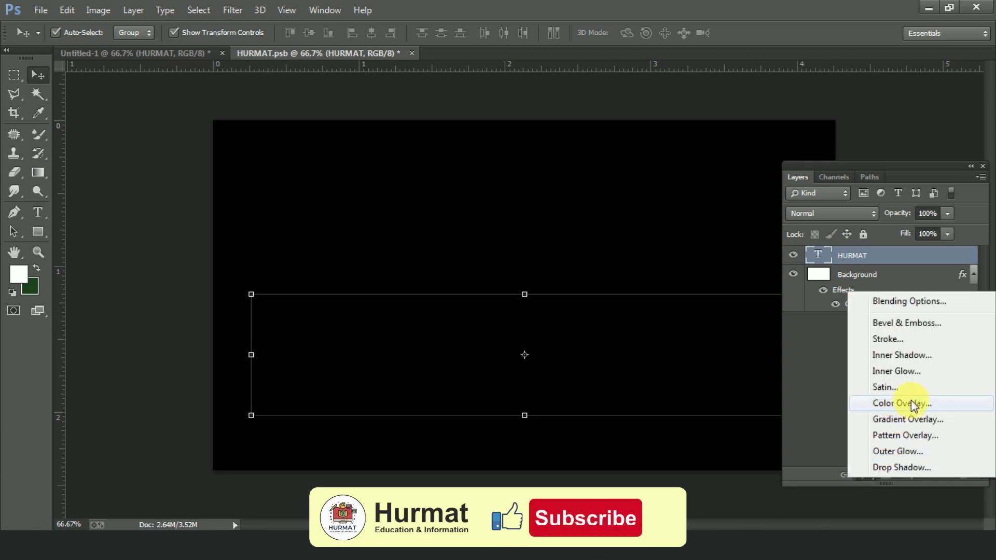
pyautogui.click(913, 404)
pyautogui.click(430, 165)
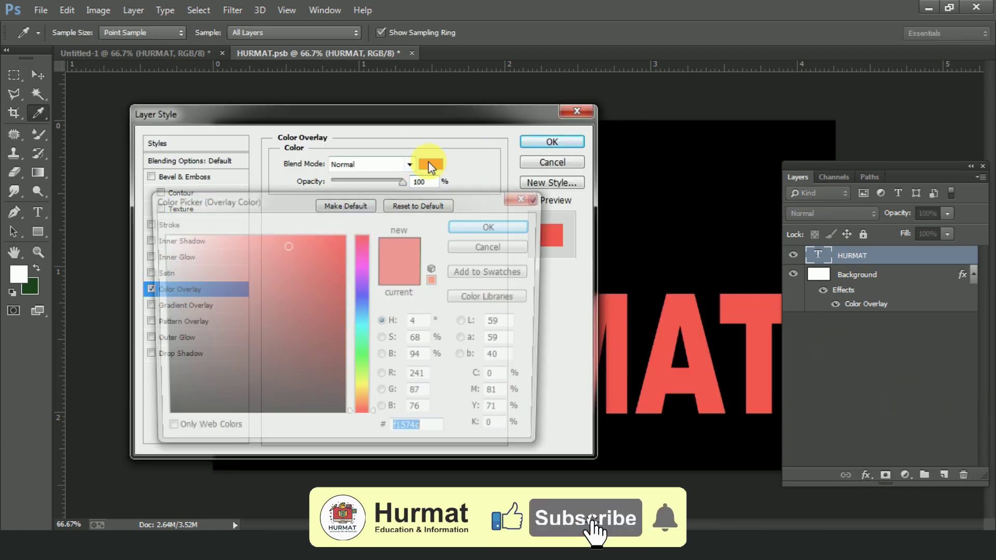
pyautogui.moveTo(251, 329); pyautogui.dragTo(67, 163)
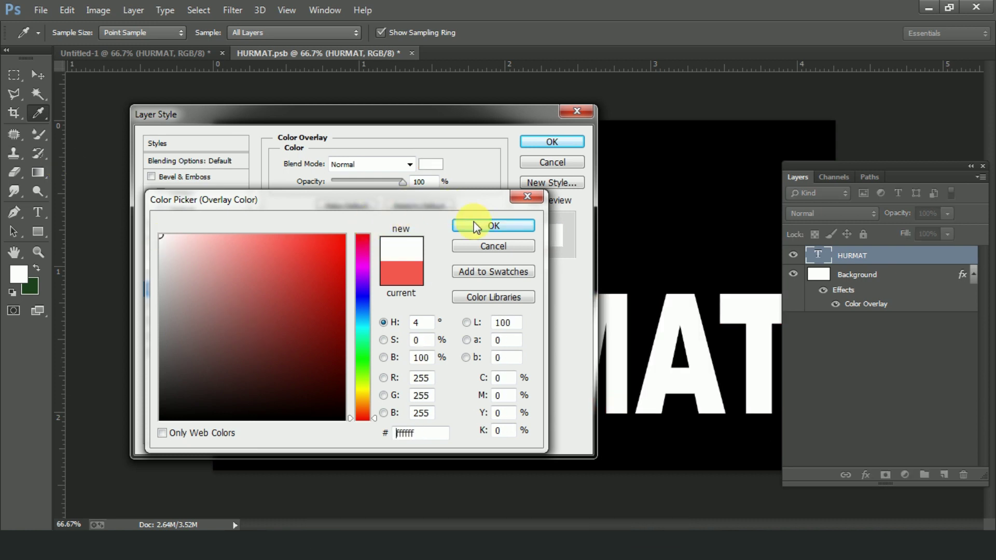
pyautogui.click(475, 227)
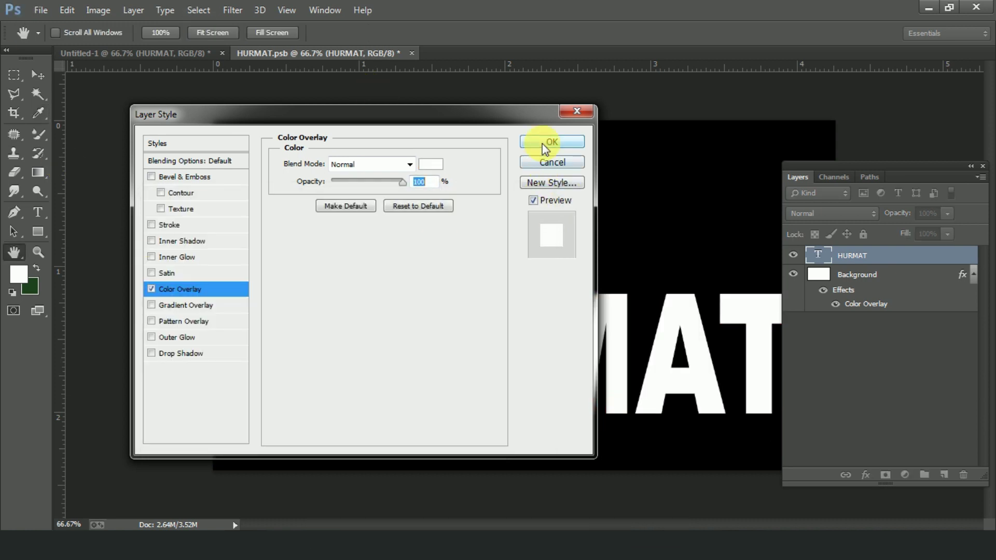
pyautogui.click(542, 144)
pyautogui.press('v')
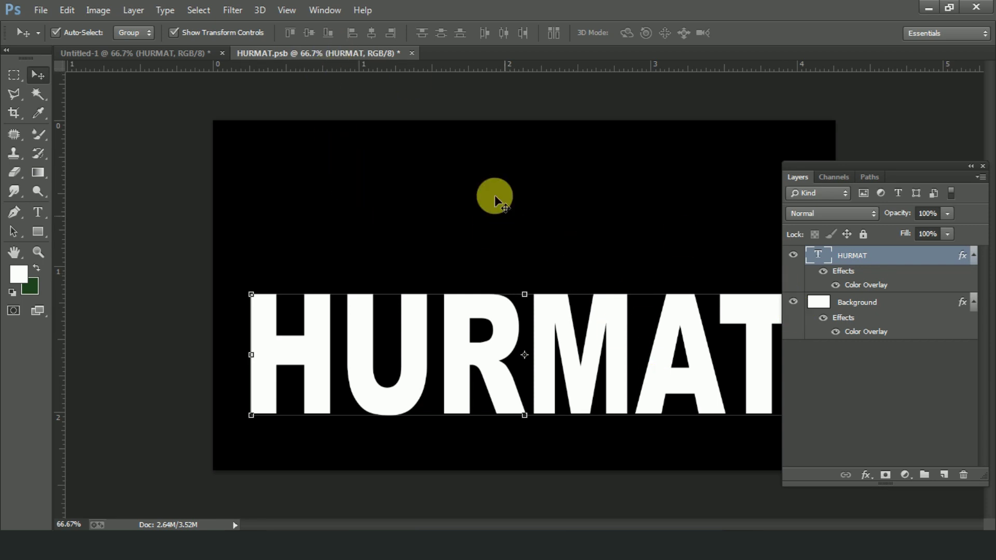
# Save and close HURMAT.psb, returning to Untitled-1.
pyautogui.click(411, 53)
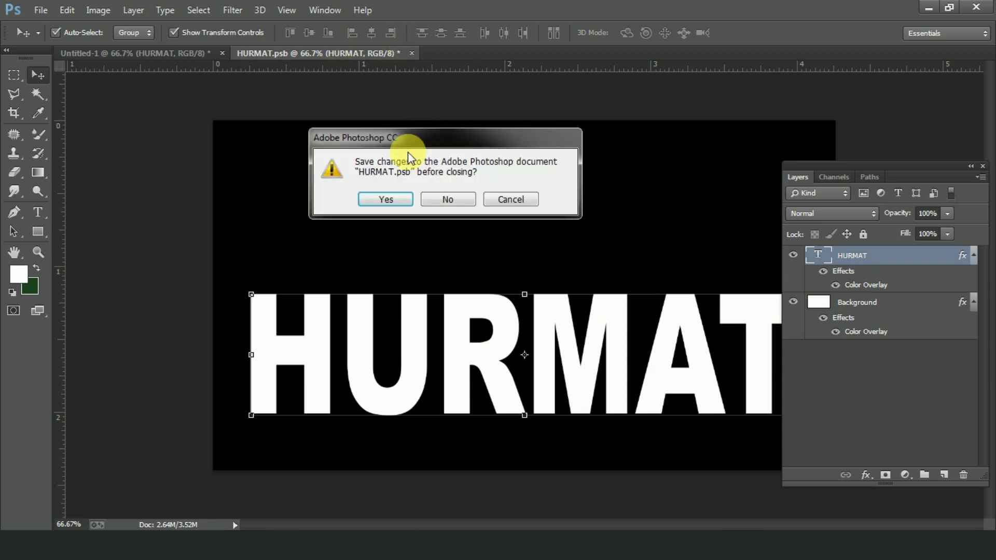
pyautogui.click(397, 199)
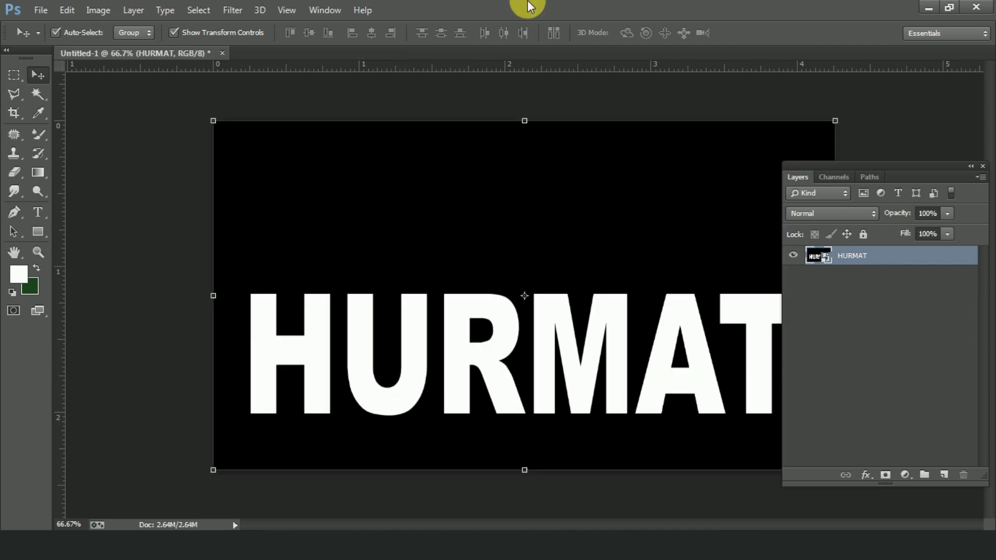
pyautogui.click(235, 11)
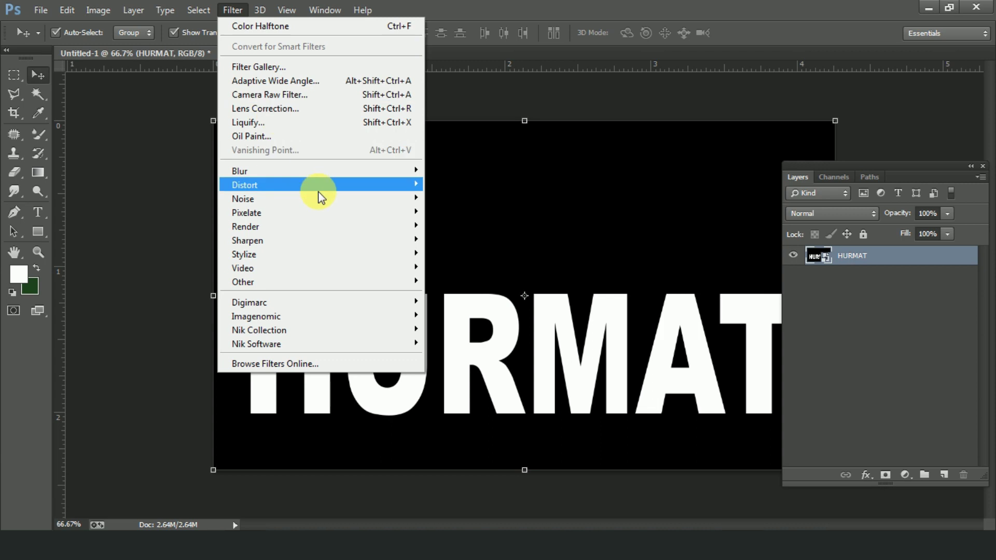
pyautogui.moveTo(319, 171)
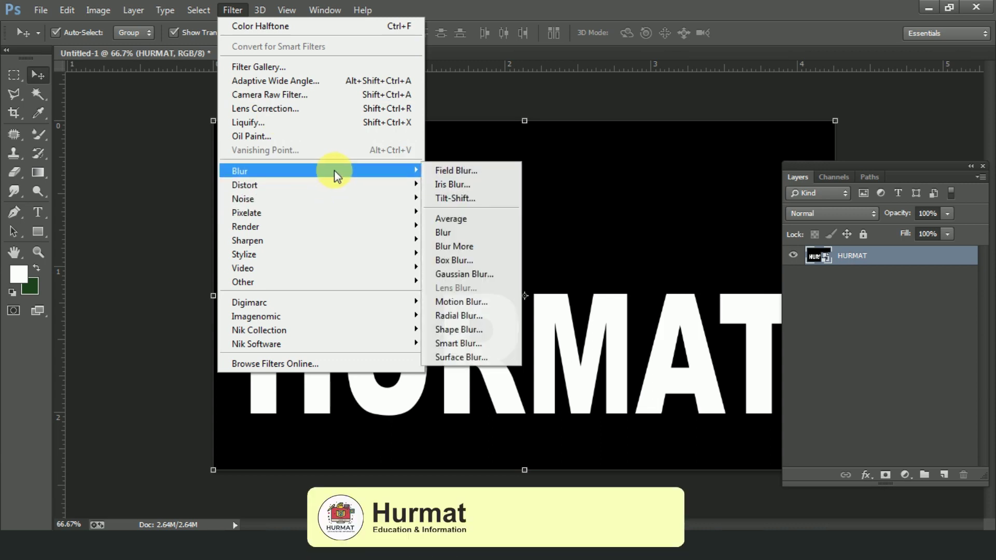
# Apply an 8-pixel Gaussian Blur smart filter to the HURMAT layer.
pyautogui.click(494, 276)
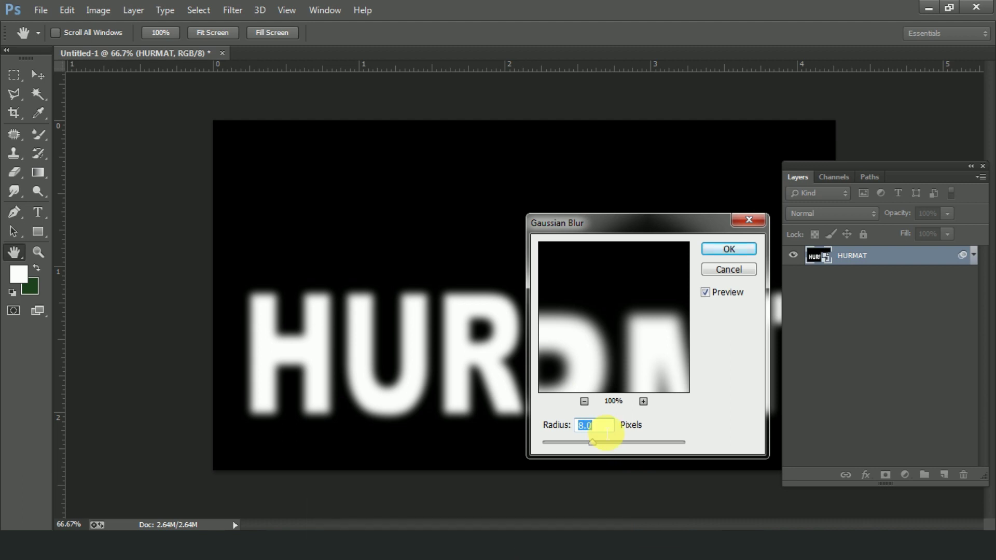
pyautogui.click(608, 434)
pyautogui.click(729, 251)
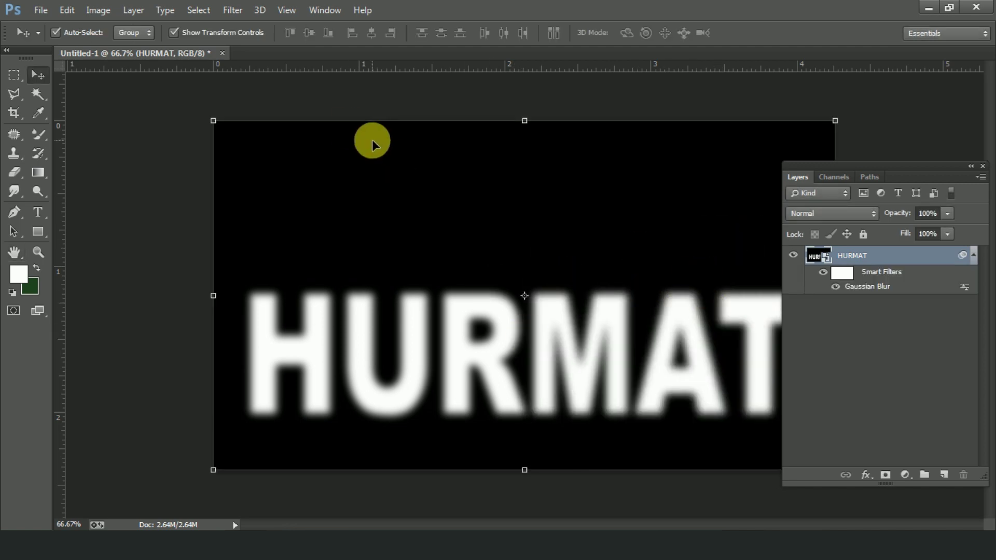
pyautogui.click(235, 10)
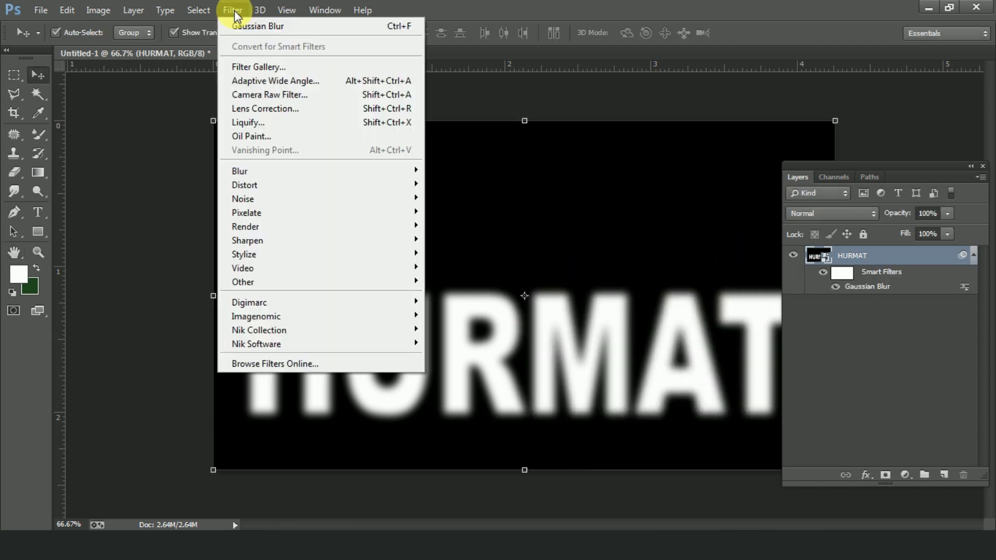
pyautogui.moveTo(247, 212)
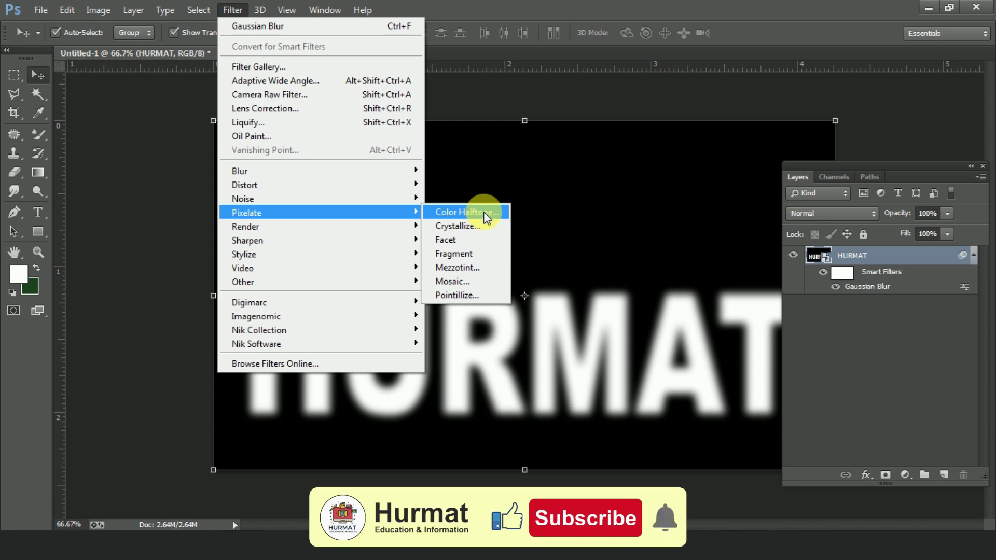
# Apply Color Halftone with Max. Radius 8 and all channel angles at 40°.
pyautogui.click(480, 210)
pyautogui.click(468, 152)
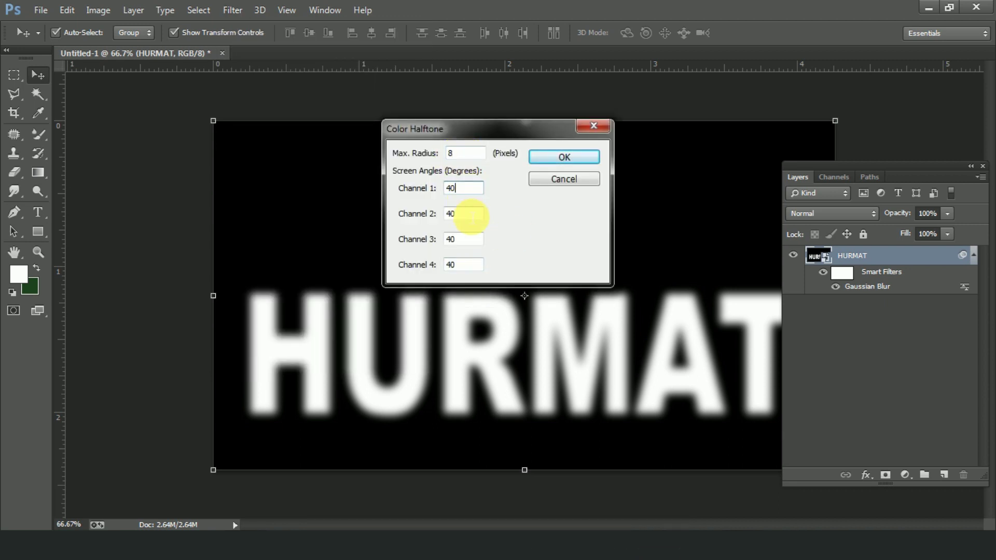
pyautogui.click(466, 239)
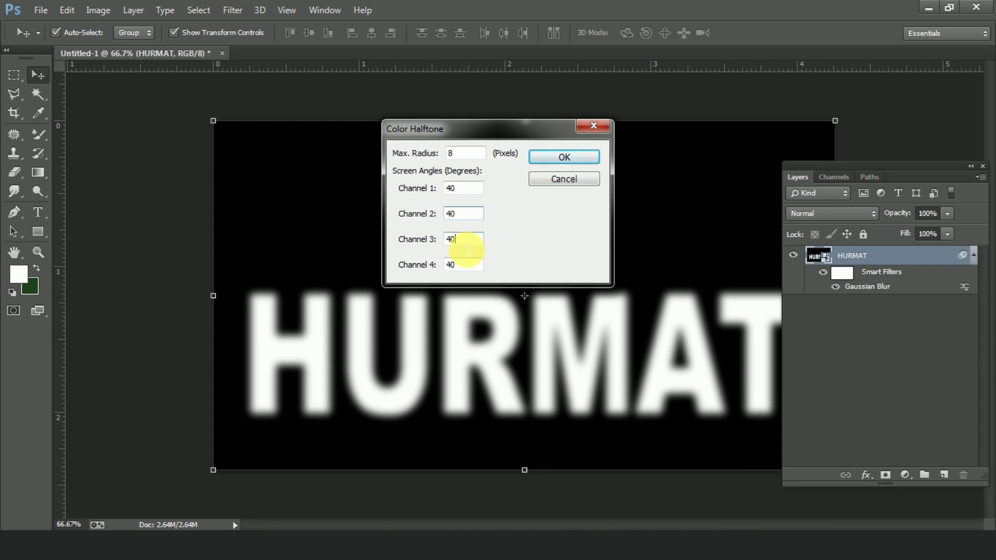
pyautogui.click(564, 157)
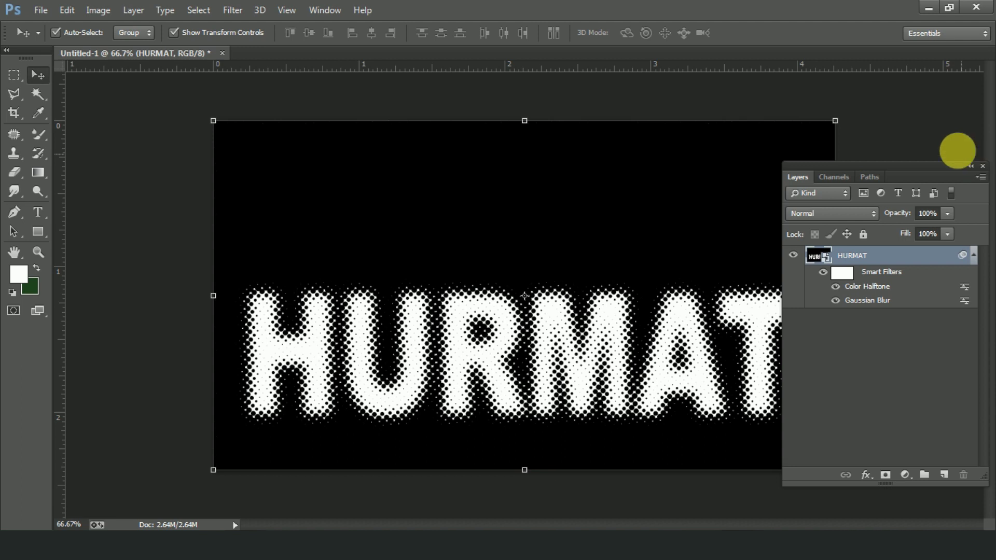
# Open the smart object's contents for editing, dismissing the notice.
pyautogui.click(933, 131)
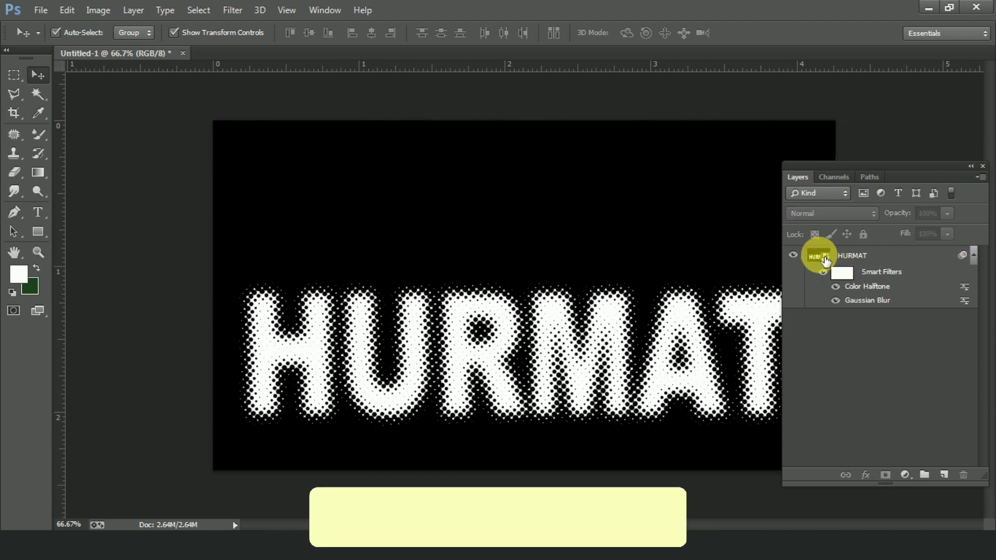
pyautogui.doubleClick(820, 257)
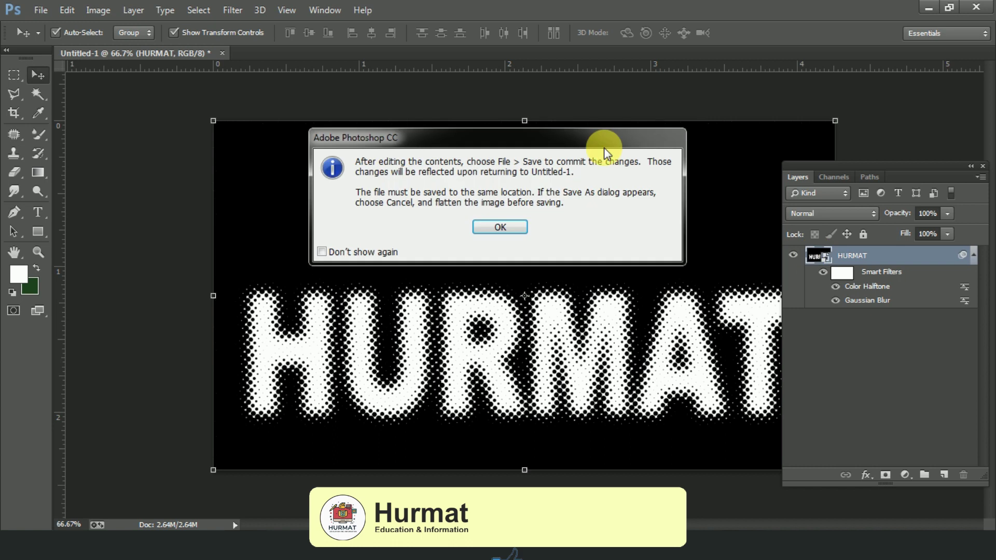
pyautogui.click(491, 226)
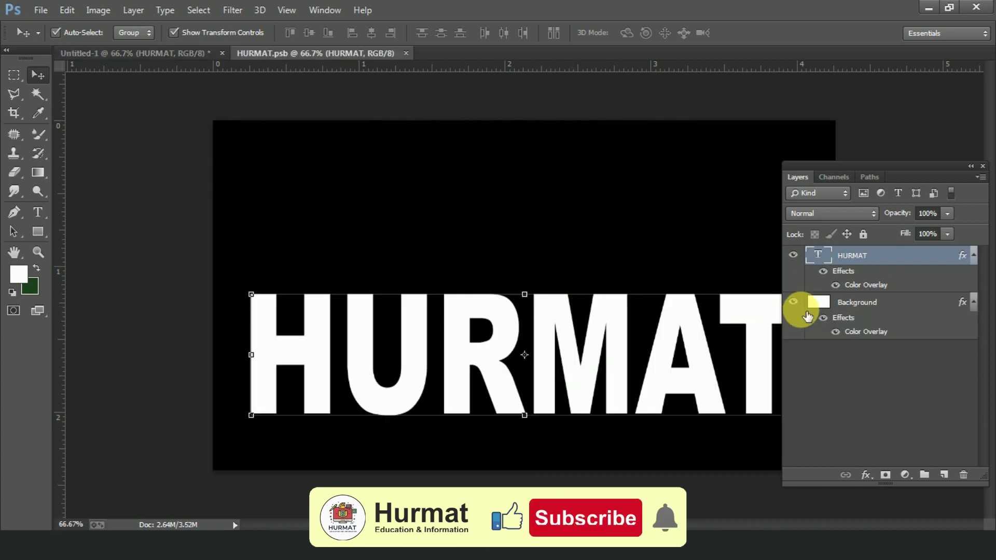
# Replace the word HURMAT with COLOR and close the smart-object document.
pyautogui.click(37, 212)
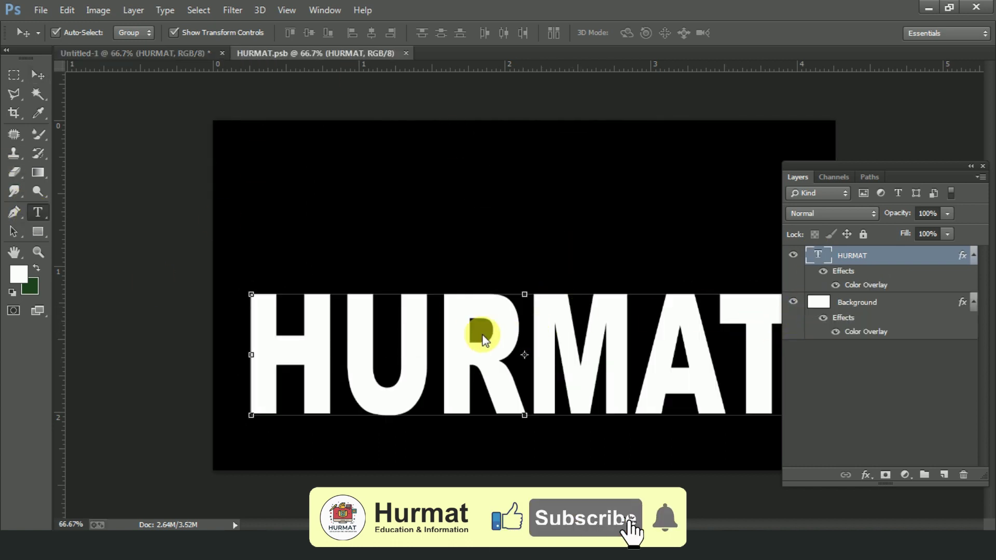
pyautogui.click(446, 344)
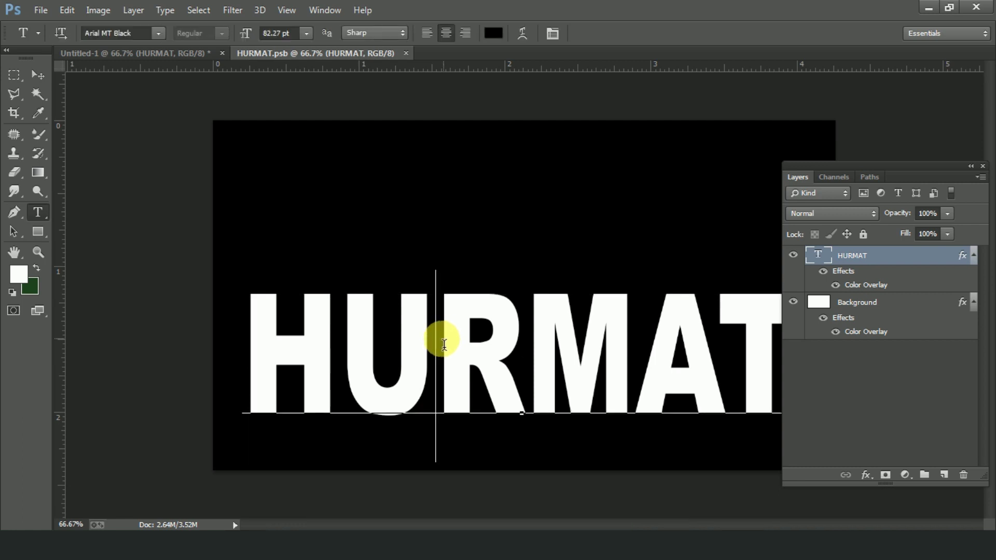
pyautogui.doubleClick(444, 344)
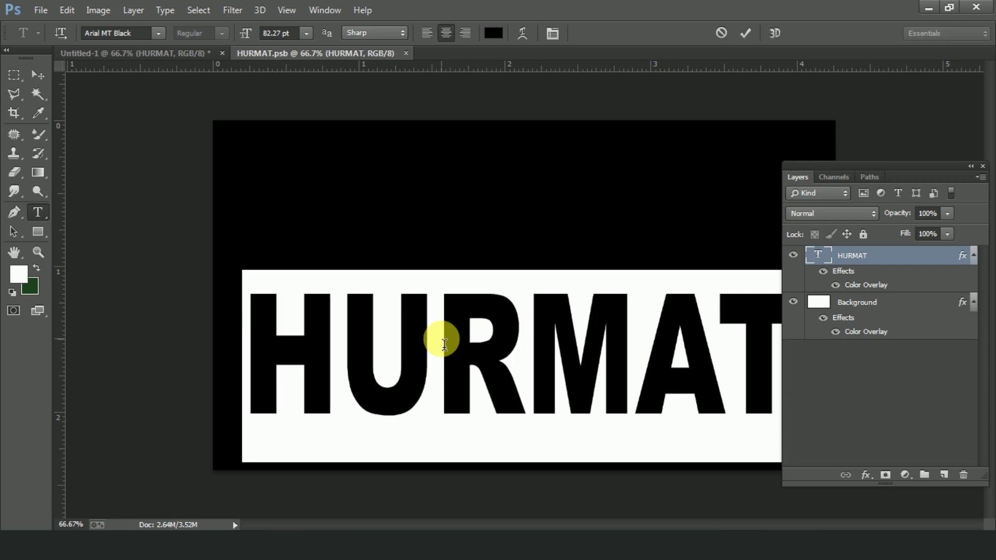
pyautogui.press('Right')
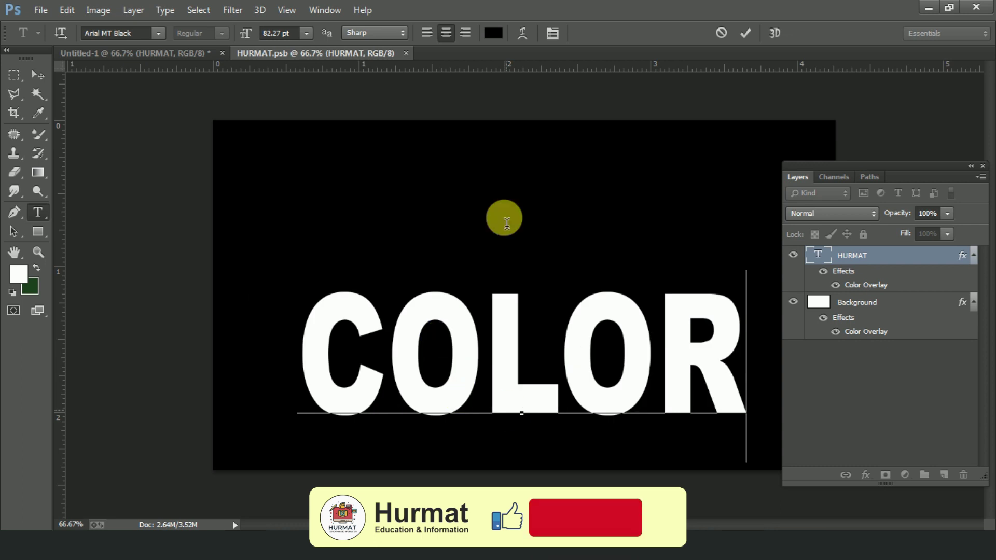
pyautogui.click(38, 75)
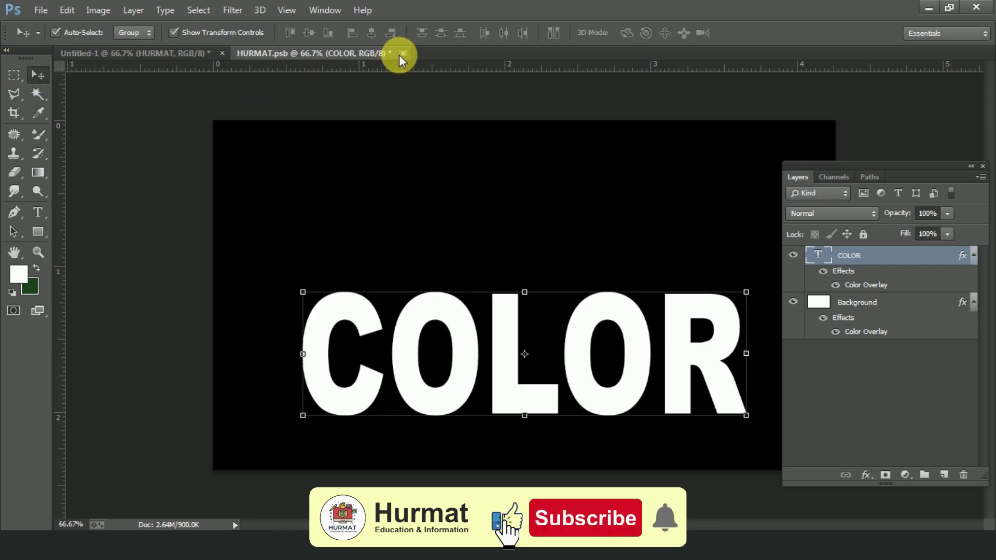
pyautogui.click(402, 53)
# Save the HURMAT.psb changes so Untitled-1's halftone text reads COLOR.
pyautogui.click(386, 199)
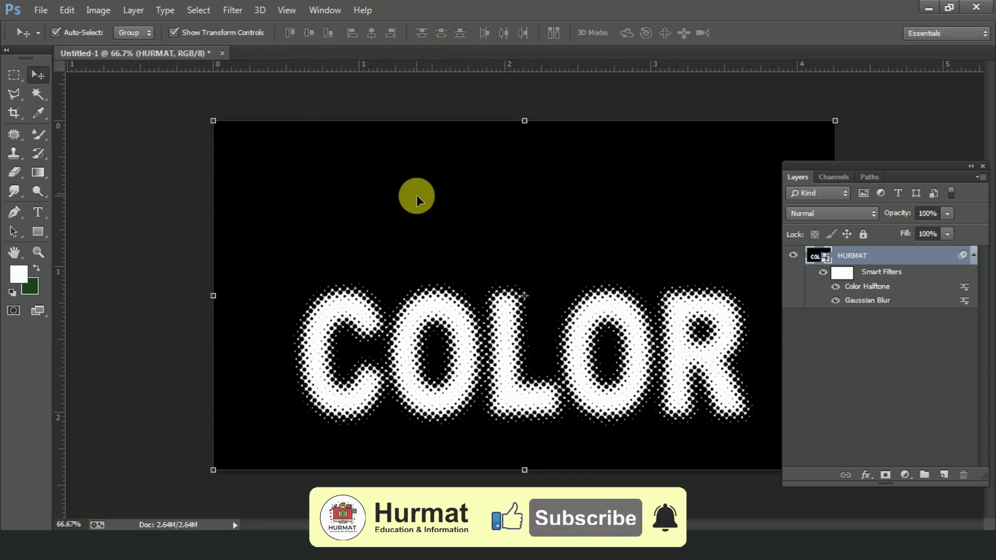